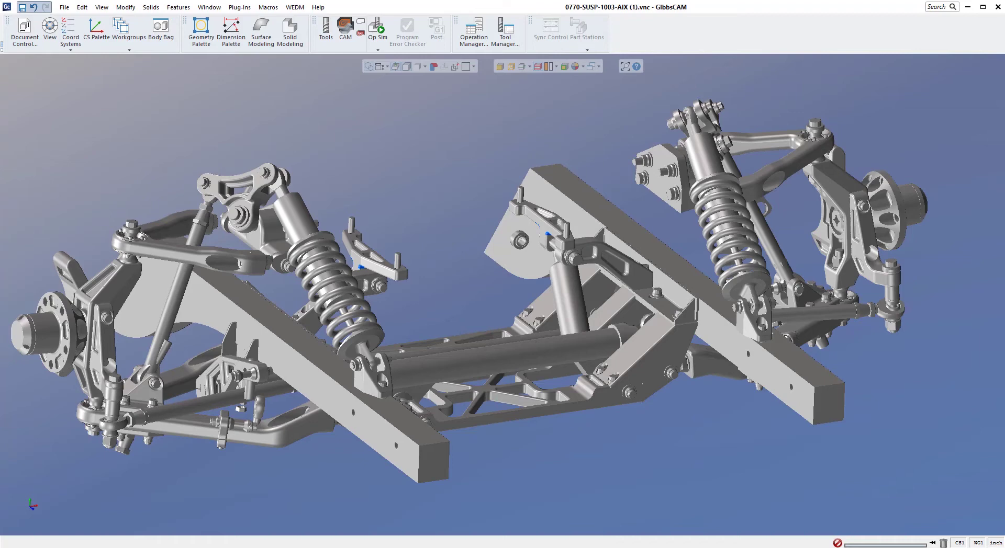
# Save the current toolbar layout as a customization profile from the Customize Toolbars & Menus dialog
pyautogui.rightClick(643, 31)
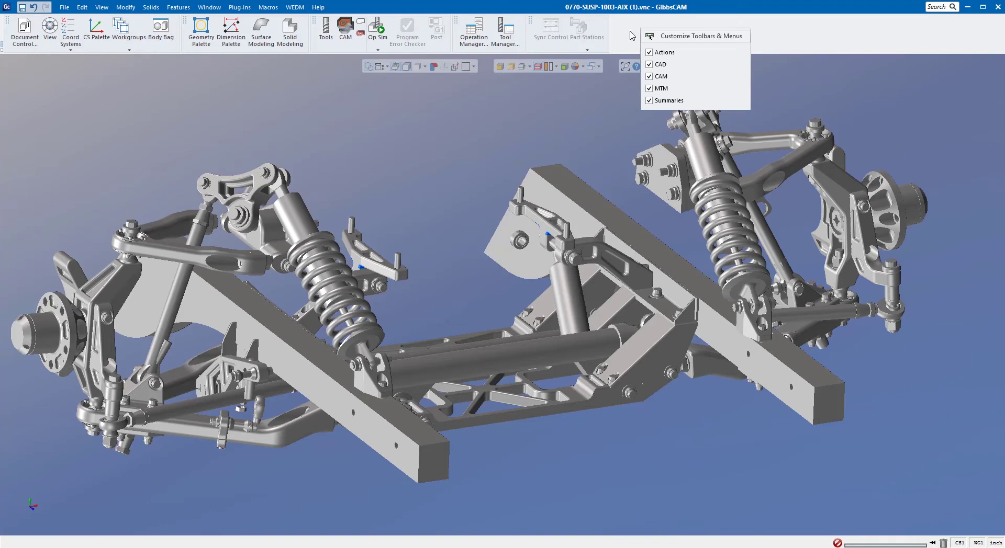
pyautogui.click(689, 37)
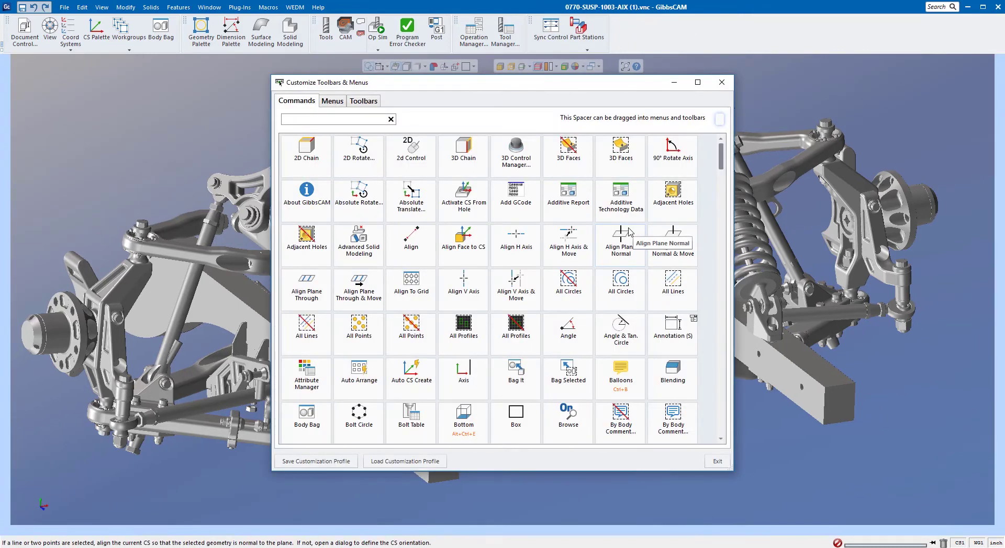
pyautogui.click(303, 462)
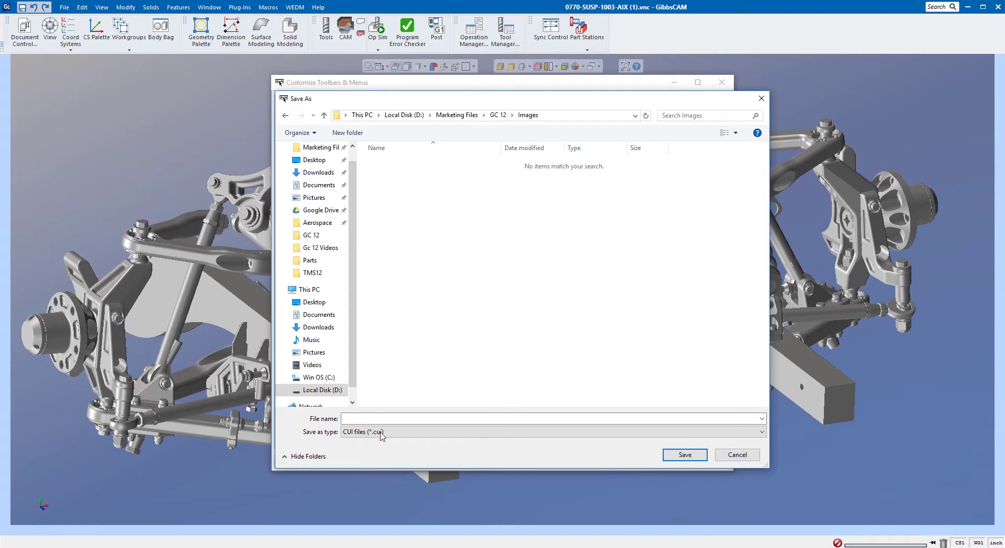
pyautogui.click(397, 418)
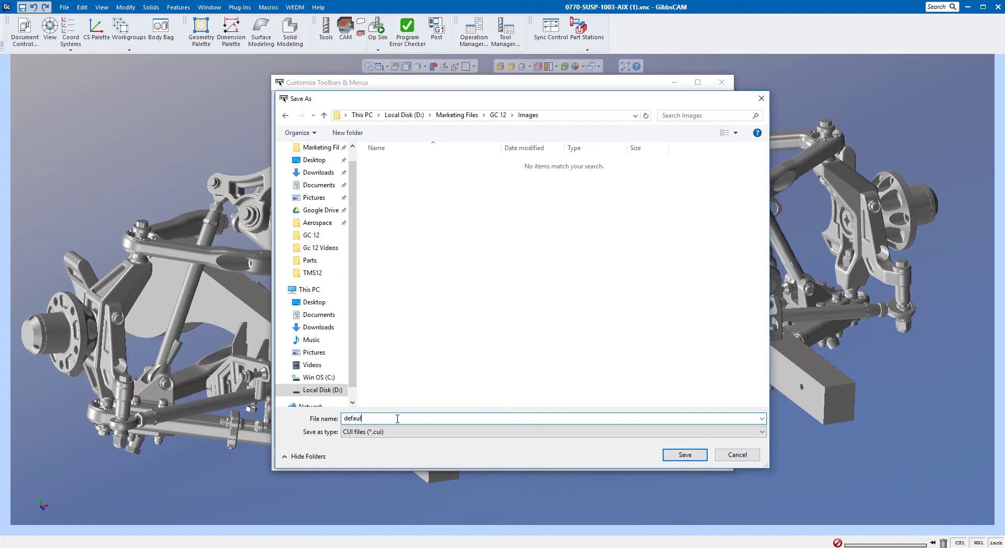
pyautogui.press('Return')
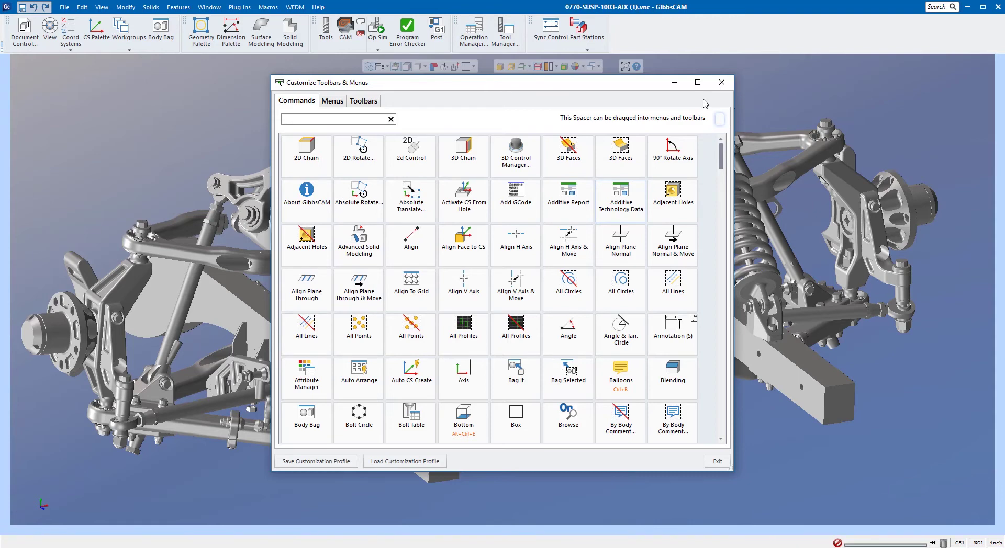
pyautogui.moveTo(463, 153); pyautogui.dragTo(437, 34)
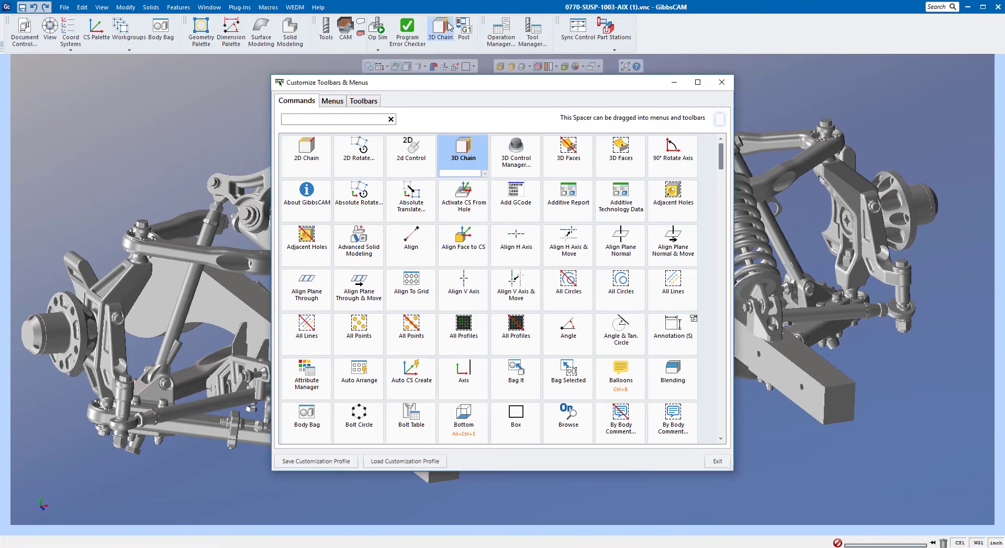
pyautogui.moveTo(449, 27); pyautogui.dragTo(449, 162)
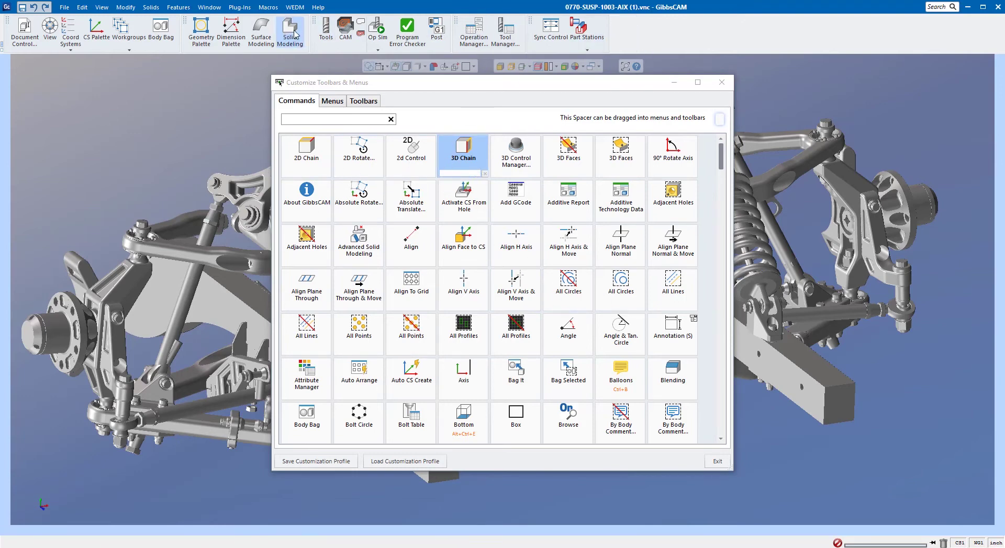
# Show the toolbar list, then float the Actions toolbar over the viewport and dock it back
pyautogui.click(360, 101)
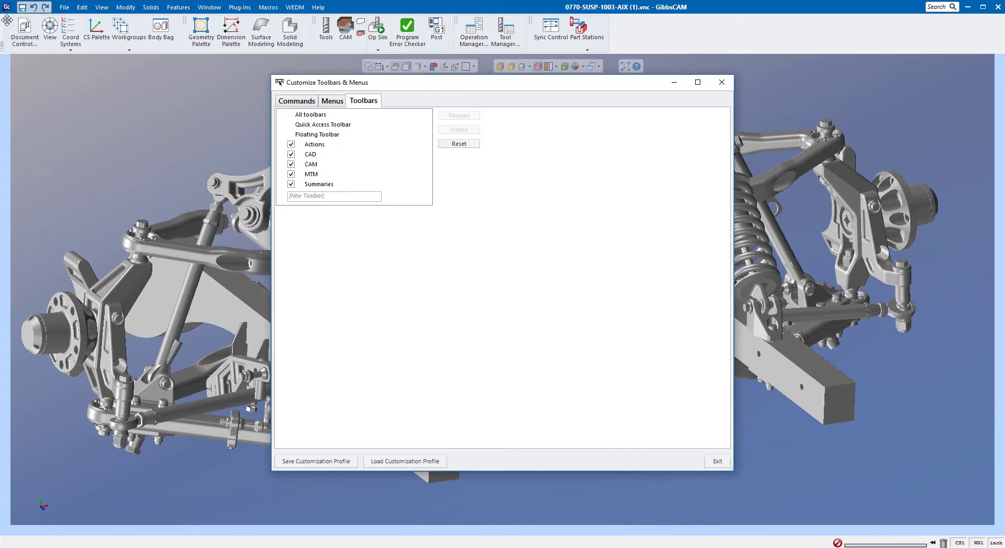
pyautogui.moveTo(7, 21); pyautogui.dragTo(60, 110)
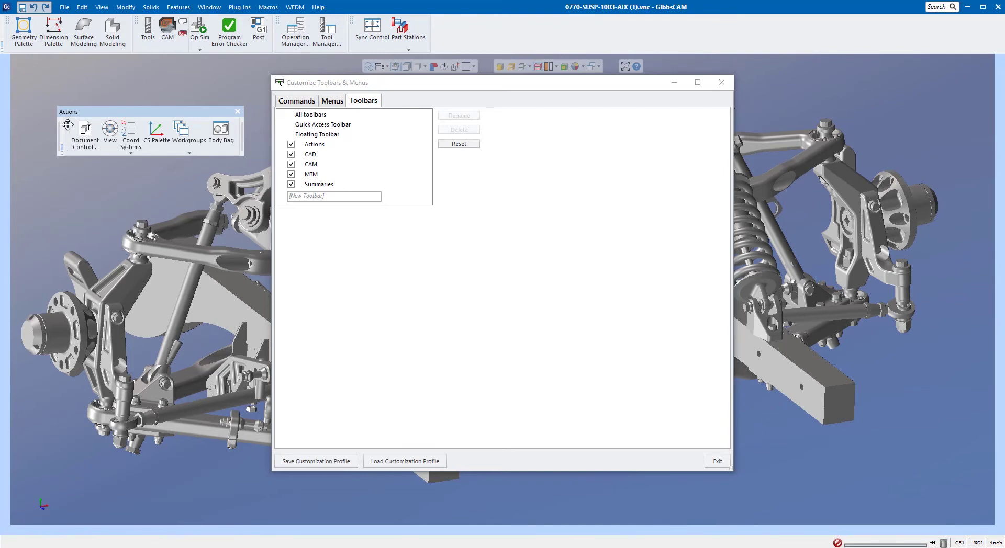
pyautogui.moveTo(67, 124); pyautogui.dragTo(13, 27)
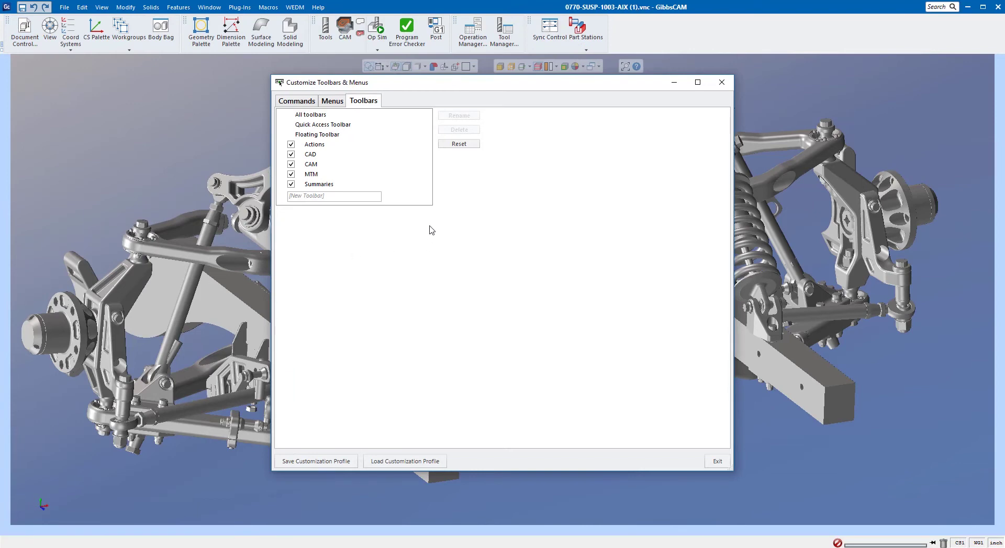
# Create a new custom toolbar named with the user's name and float it over the dialog
pyautogui.click(333, 197)
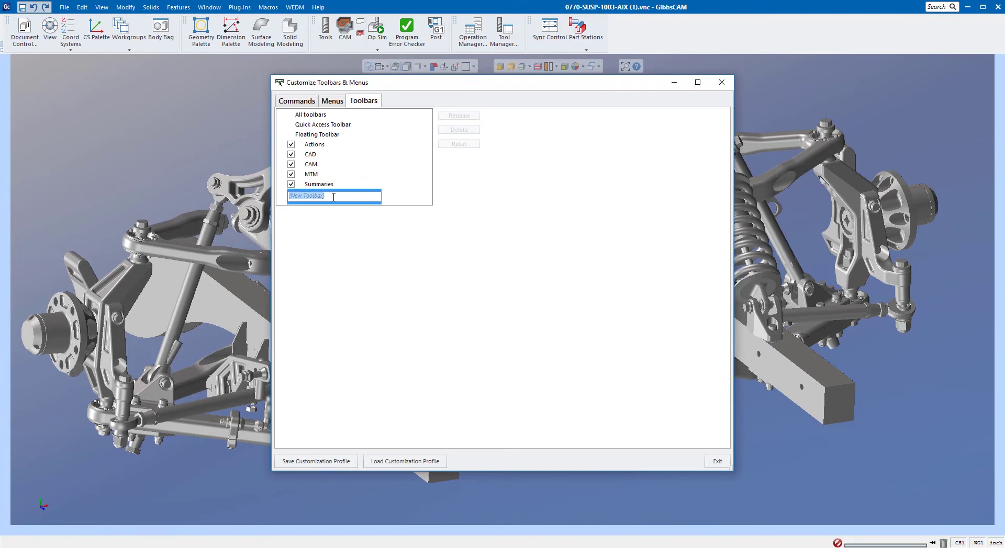
pyautogui.write("Chris'")
pyautogui.press('Return')
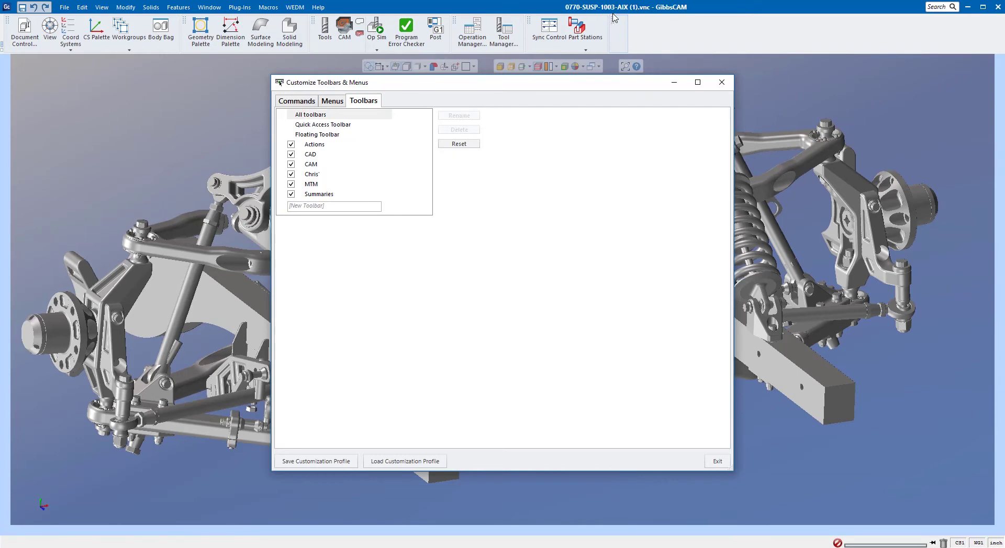
pyautogui.moveTo(613, 19)
pyautogui.mouseDown()
pyautogui.moveTo(562, 155)
pyautogui.moveTo(573, 165)
pyautogui.moveTo(558, 168)
pyautogui.moveTo(621, 33)
pyautogui.mouseUp()
pyautogui.click(295, 101)
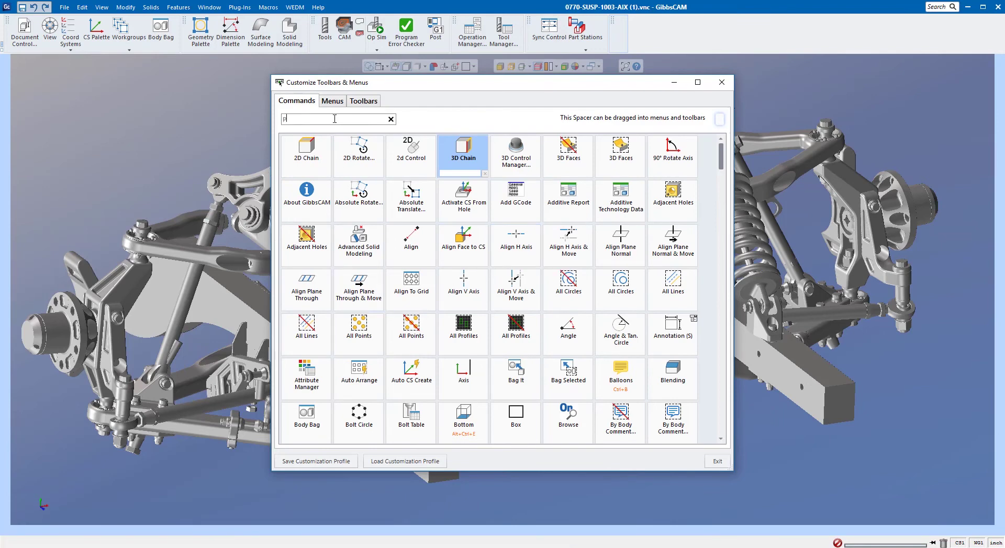
# Add Preferences and Absolute Translate to the custom toolbar via command searches 'pref' and 'tran'
pyautogui.click(335, 118)
pyautogui.write('pref')
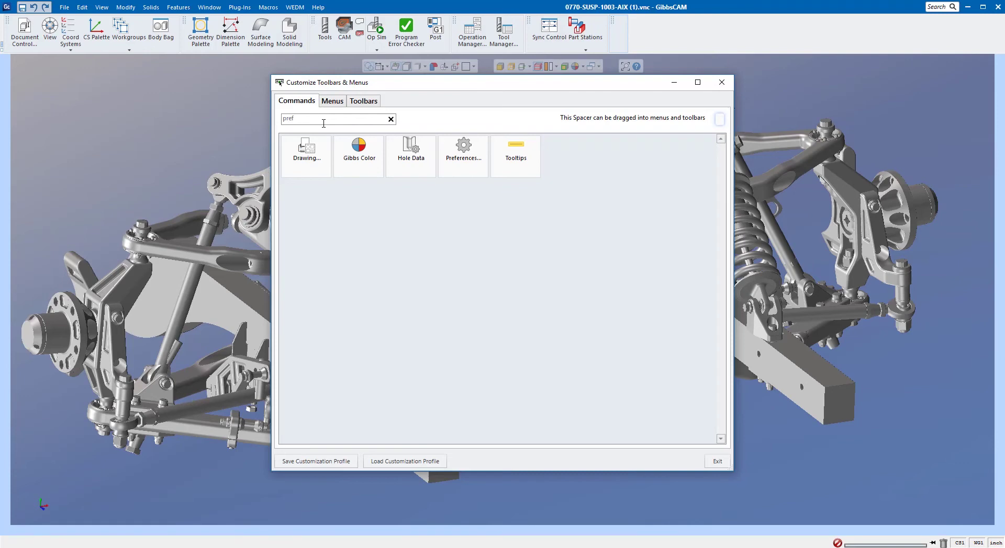
pyautogui.click(463, 153)
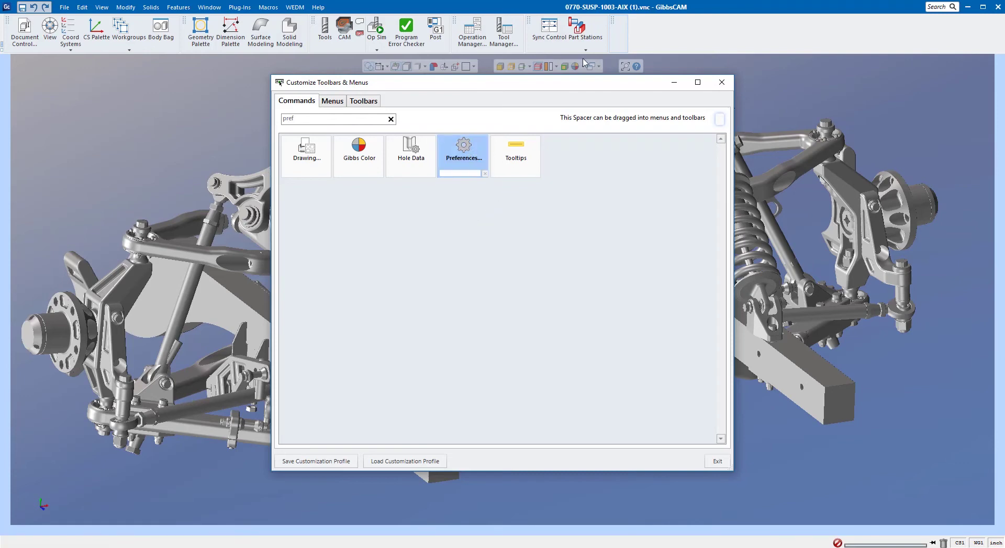
pyautogui.moveTo(465, 151); pyautogui.dragTo(633, 32)
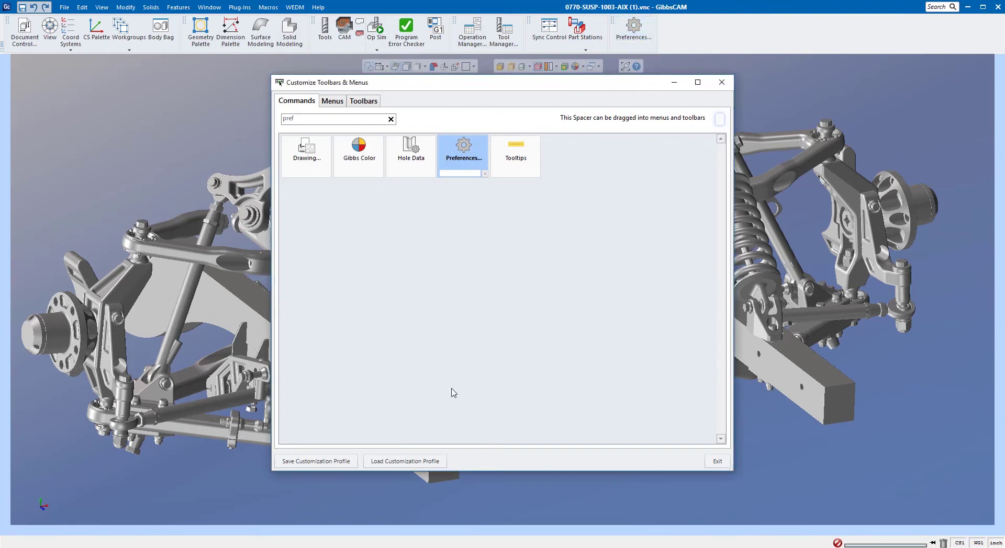
pyautogui.moveTo(303, 119); pyautogui.dragTo(257, 126)
pyautogui.write('tran')
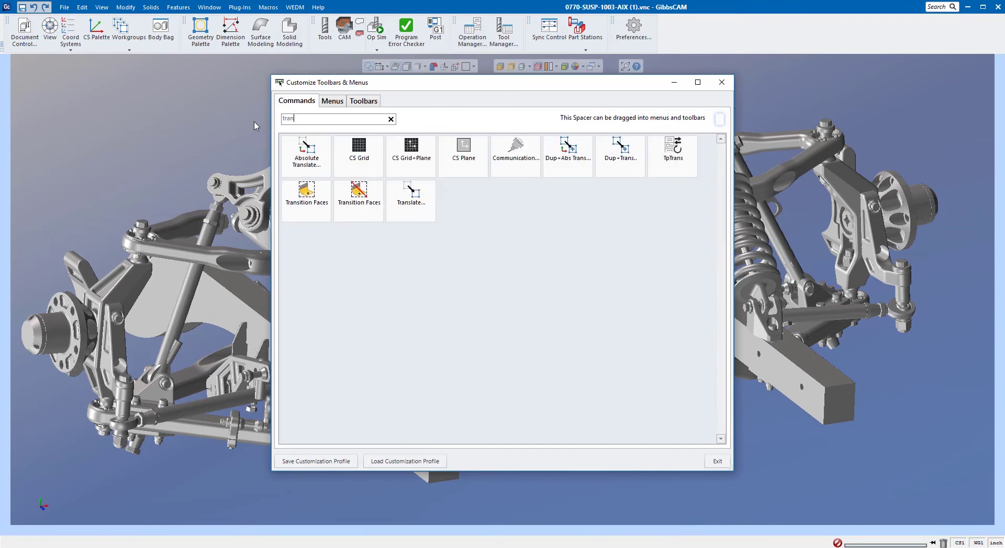
pyautogui.click(313, 162)
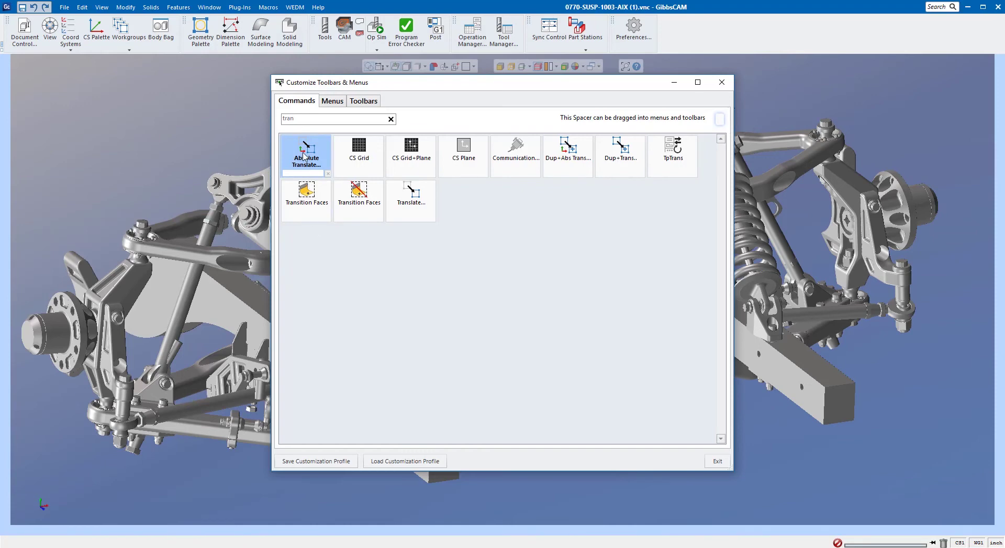
pyautogui.moveTo(305, 157); pyautogui.dragTo(651, 29)
# Add 2D Rotate and PathFinder, found by searching 'rota' and 'path', after Absolute Translate
pyautogui.doubleClick(308, 118)
pyautogui.write('rota')
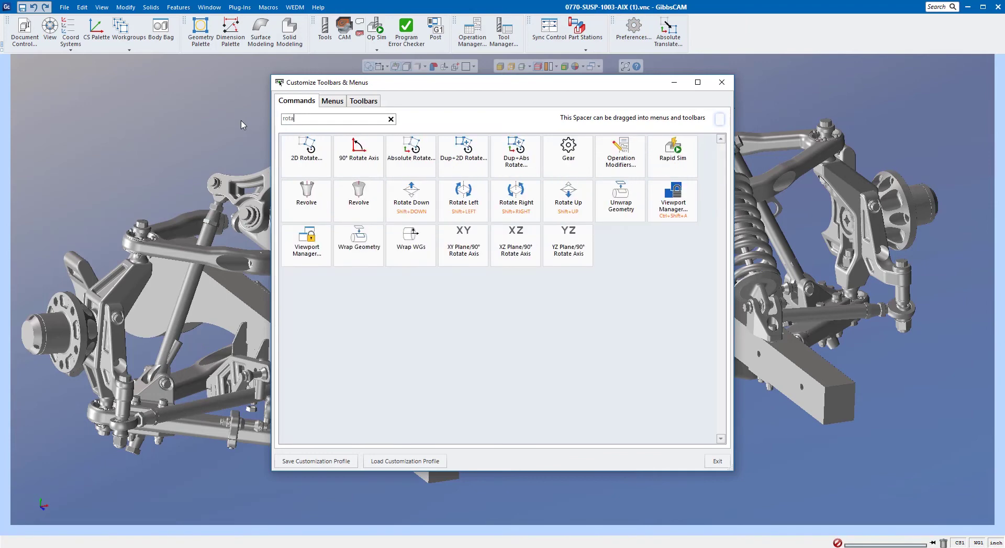
pyautogui.moveTo(306, 151); pyautogui.dragTo(695, 38)
pyautogui.doubleClick(301, 118)
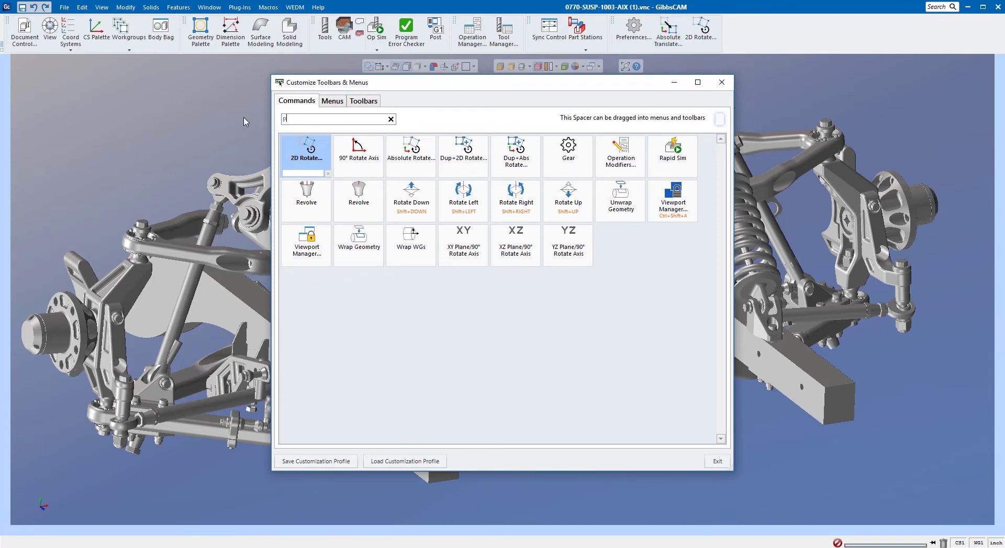
pyautogui.write('path')
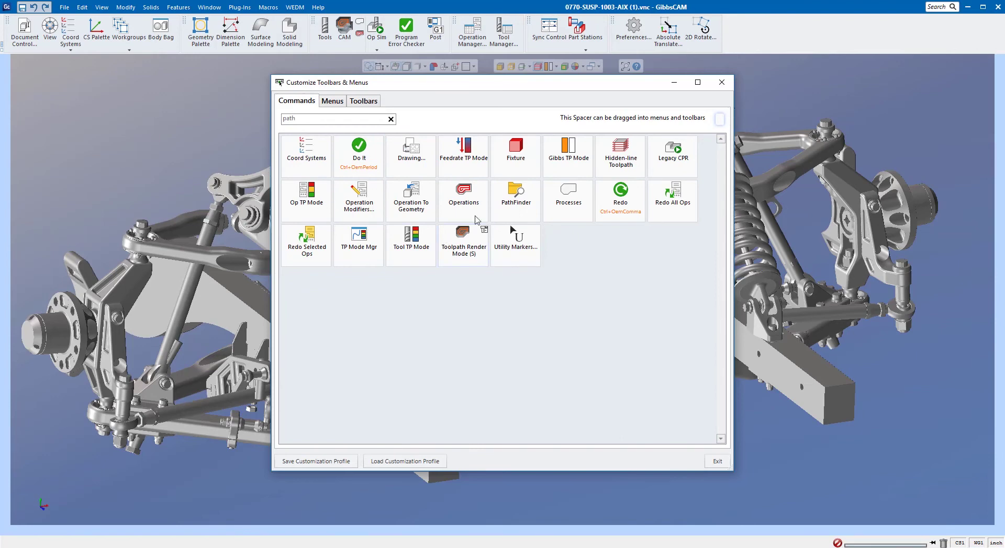
pyautogui.moveTo(515, 198); pyautogui.dragTo(657, 99)
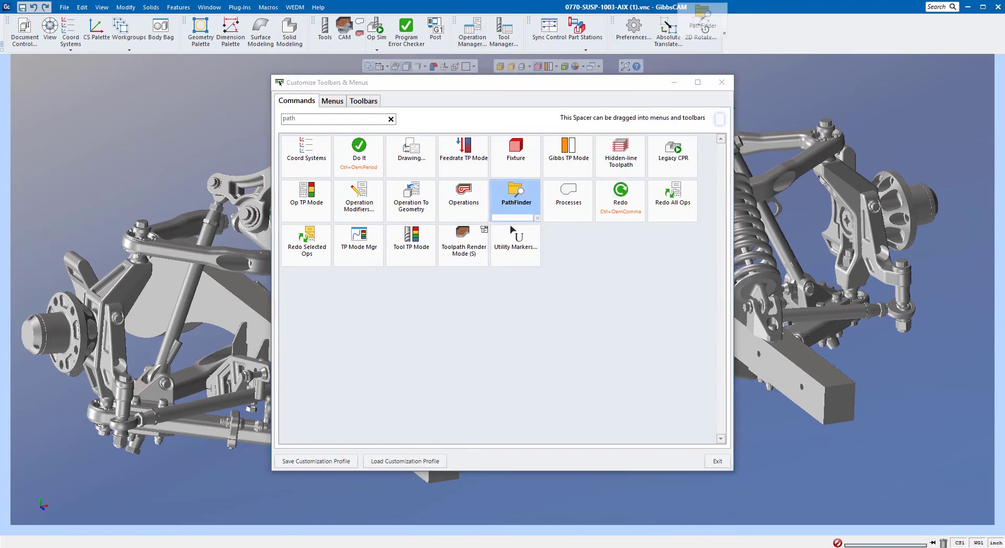
pyautogui.moveTo(702, 20); pyautogui.dragTo(706, 26)
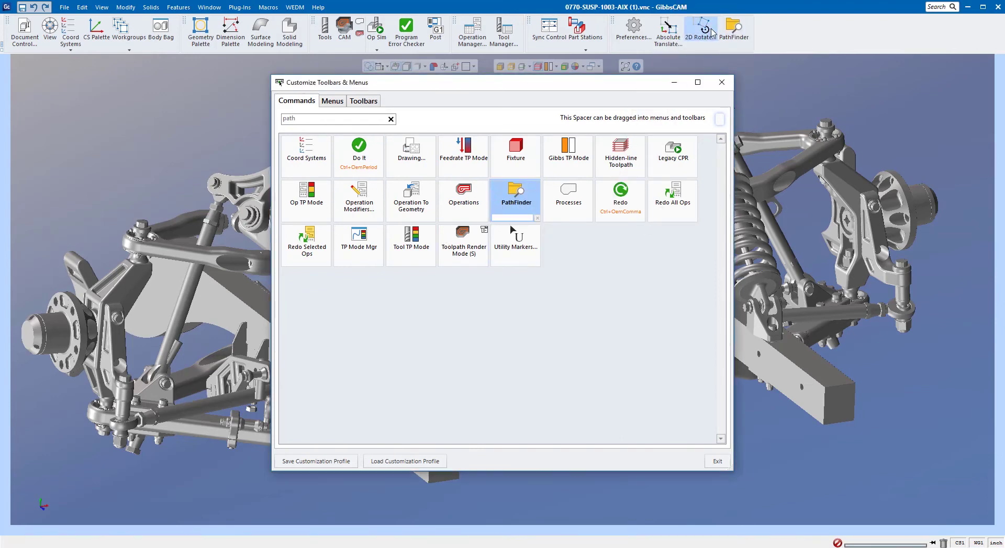
pyautogui.click(726, 84)
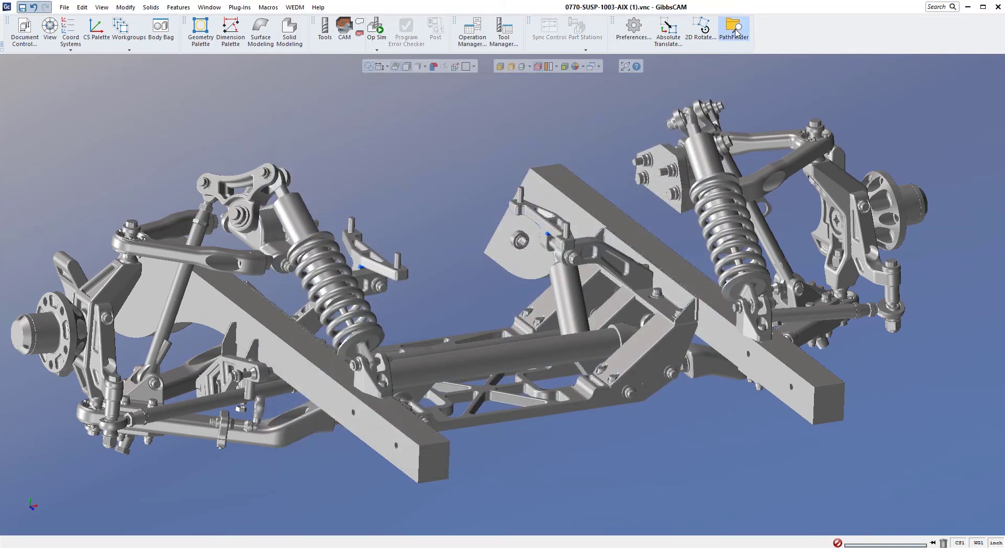
pyautogui.click(735, 32)
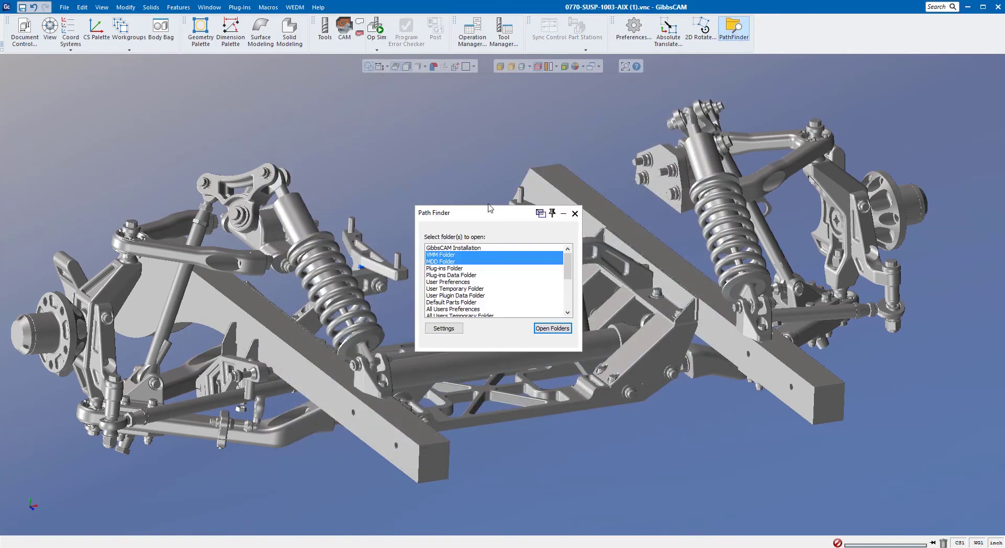
pyautogui.click(464, 302)
pyautogui.scroll(-4, 463, 286)
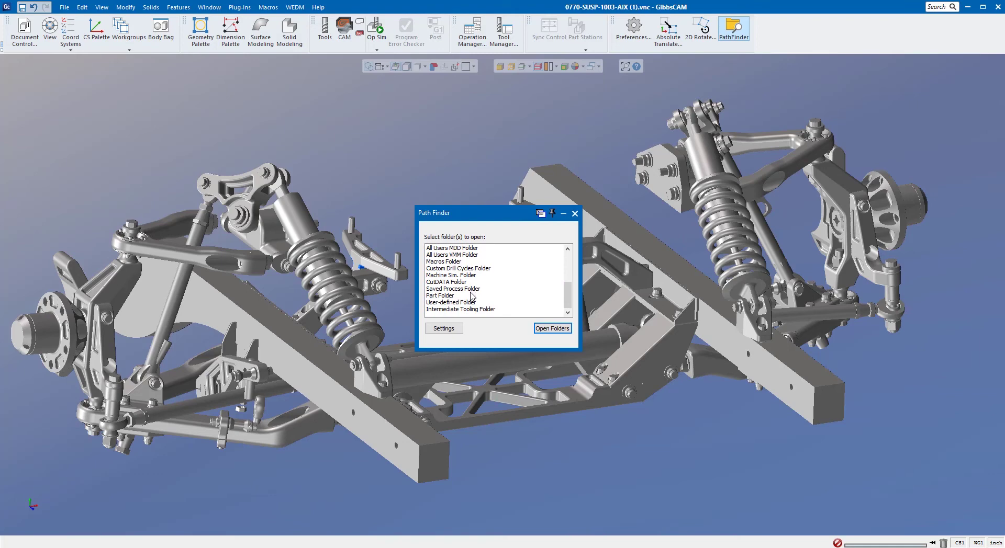
pyautogui.scroll(4, 469, 311)
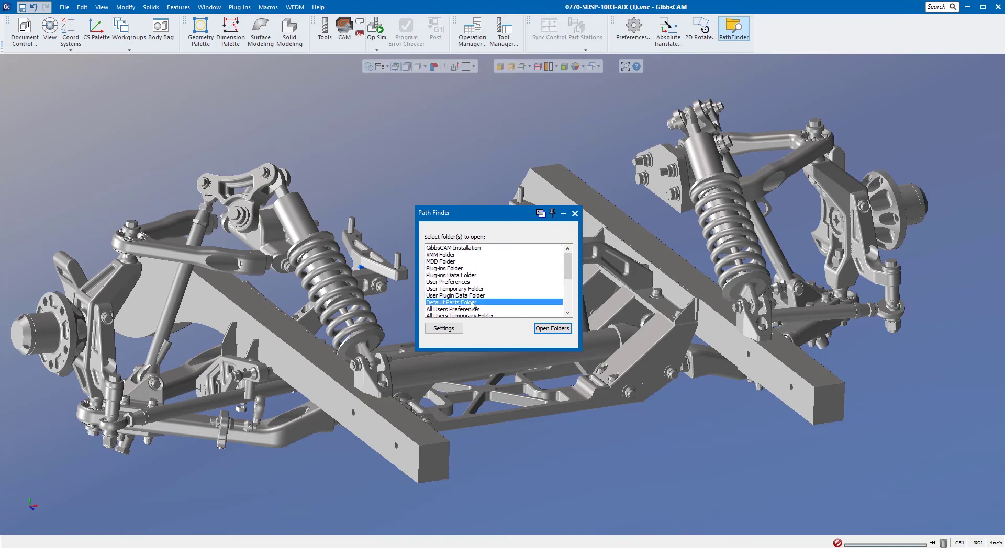
pyautogui.click(447, 255)
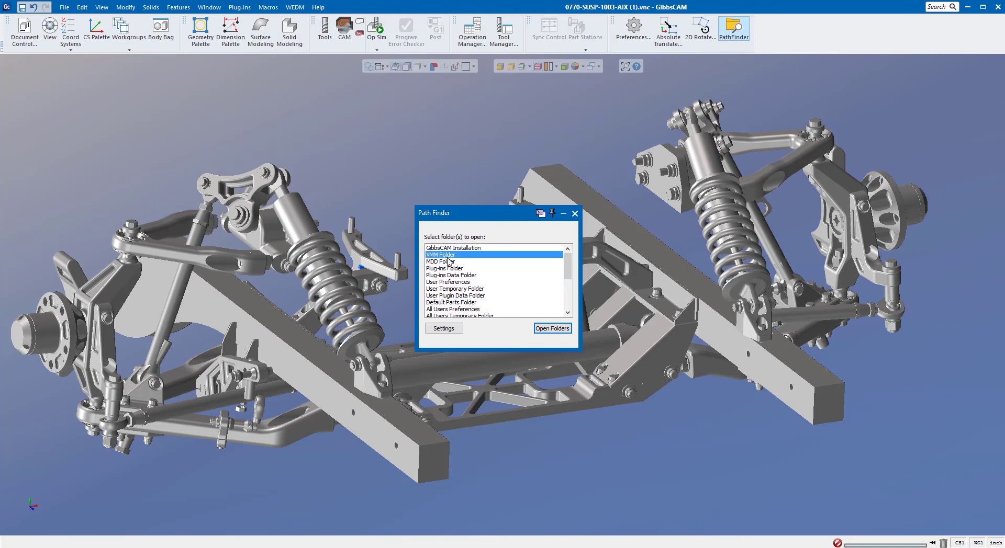
pyautogui.keyDown('ctrl'); pyautogui.click(440, 262); pyautogui.keyUp('ctrl')
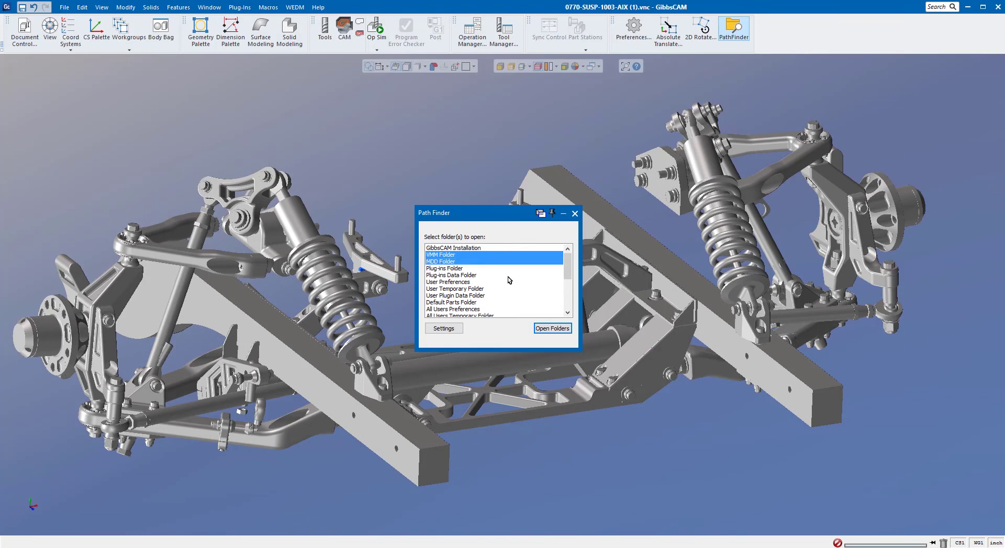
pyautogui.click(547, 330)
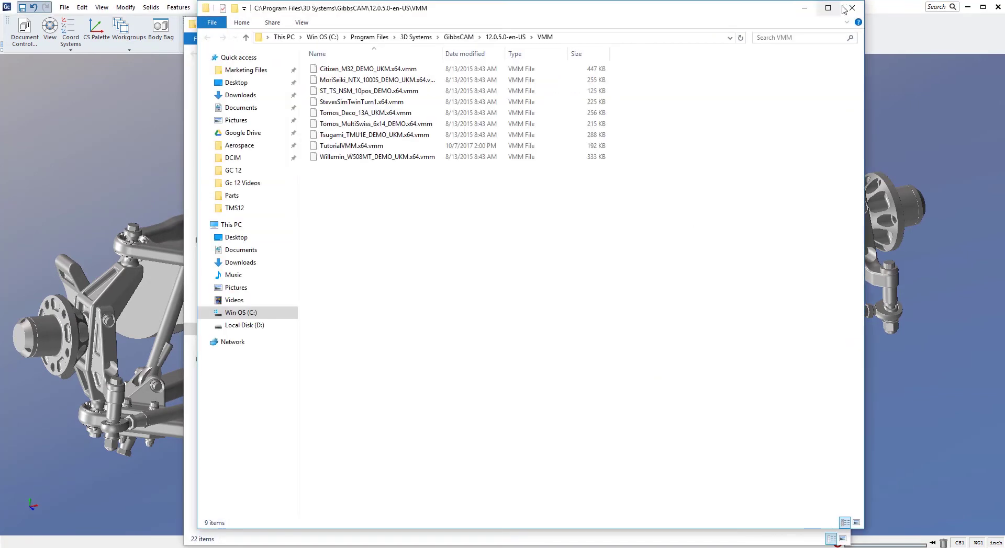
pyautogui.click(851, 8)
pyautogui.click(838, 23)
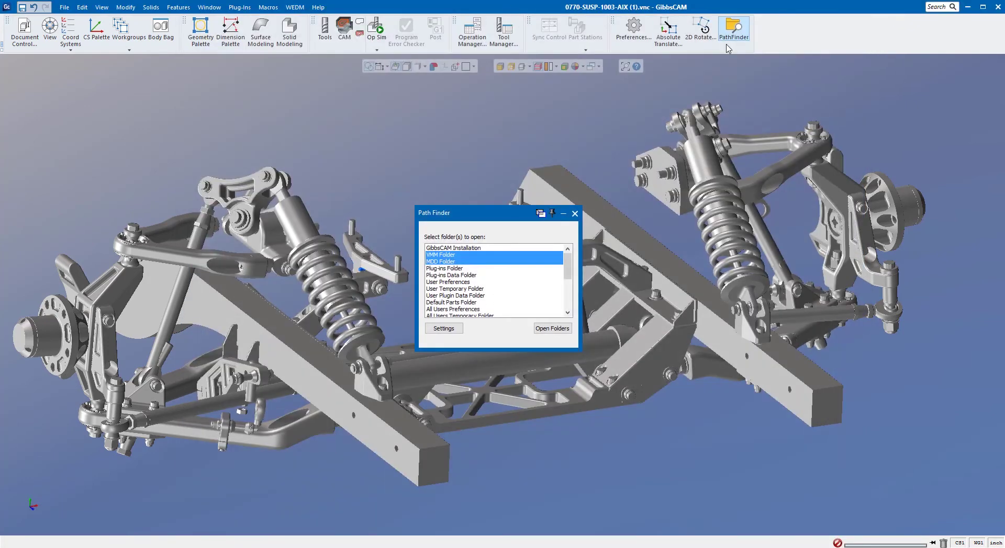
pyautogui.click(574, 213)
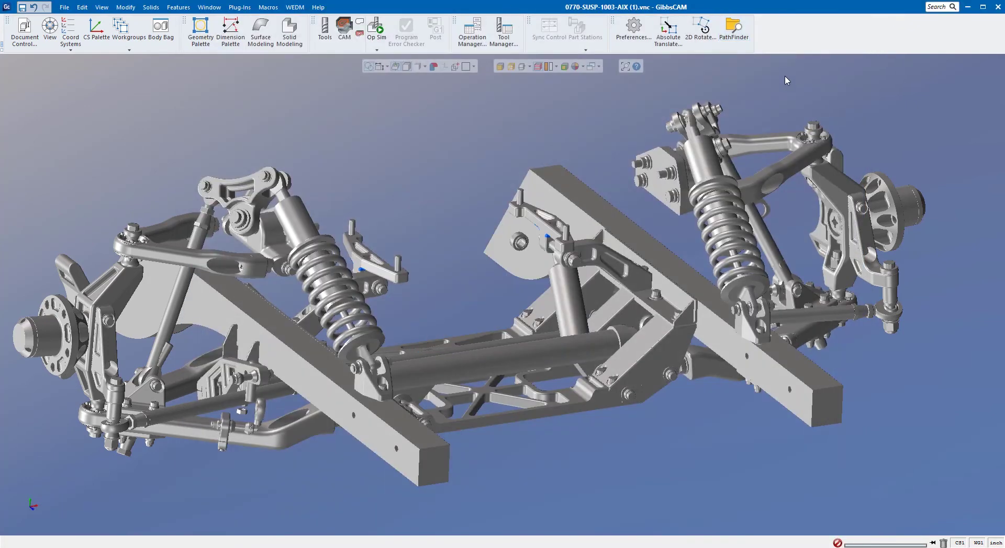
# Hide the MTM, CAD and Summaries toolbars, toggling CAD back on and off once more
pyautogui.rightClick(806, 29)
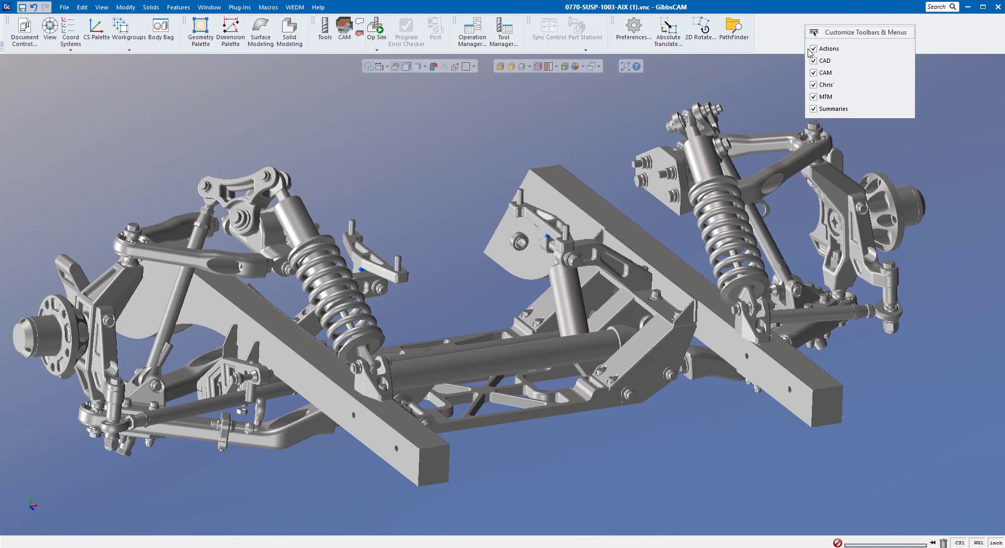
pyautogui.click(814, 97)
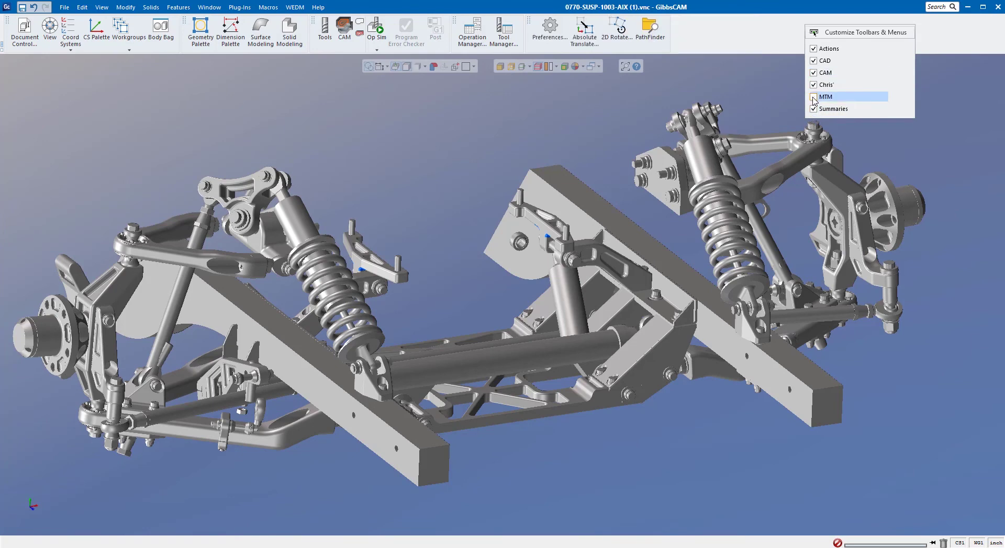
pyautogui.click(813, 62)
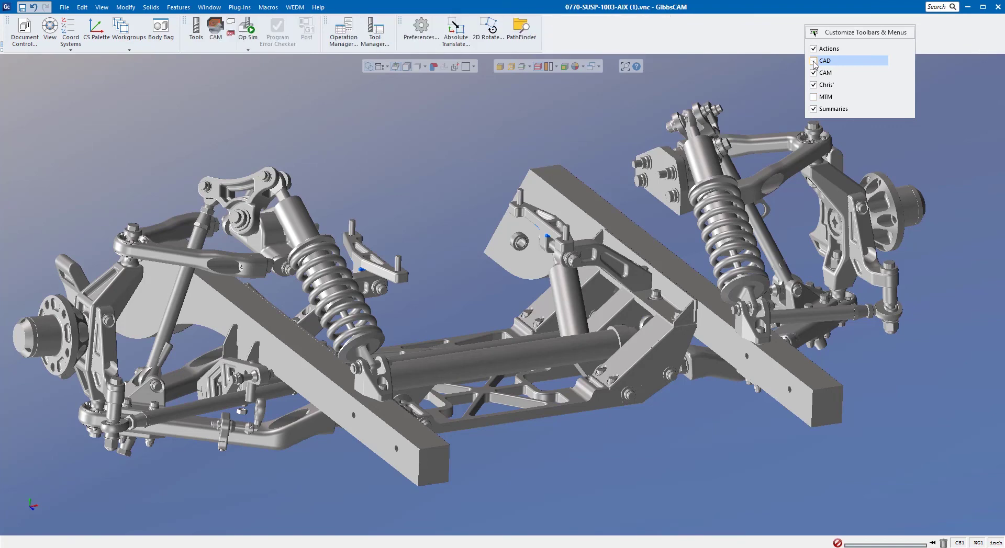
pyautogui.click(814, 109)
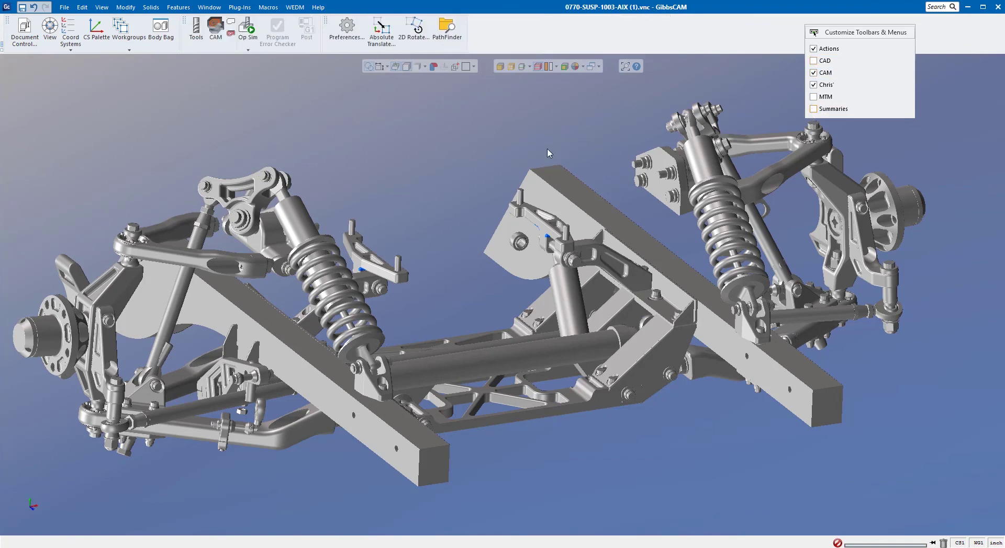
pyautogui.click(935, 41)
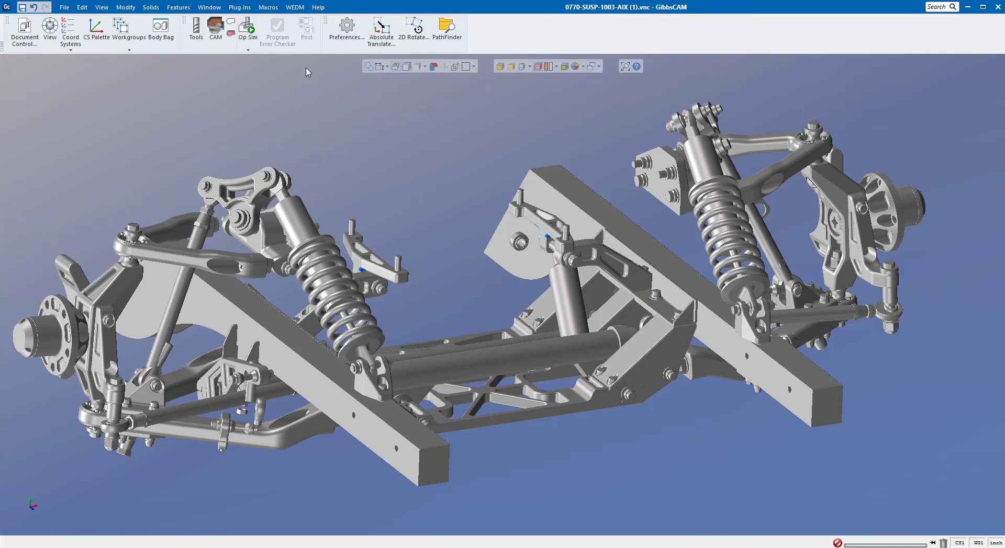
pyautogui.rightClick(528, 28)
pyautogui.click(535, 61)
pyautogui.click(535, 61)
pyautogui.click(673, 38)
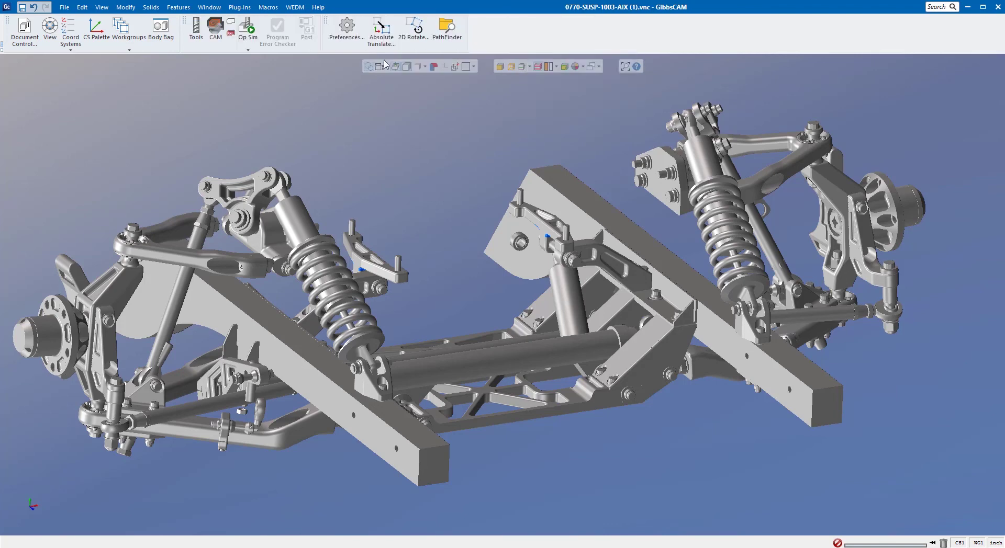